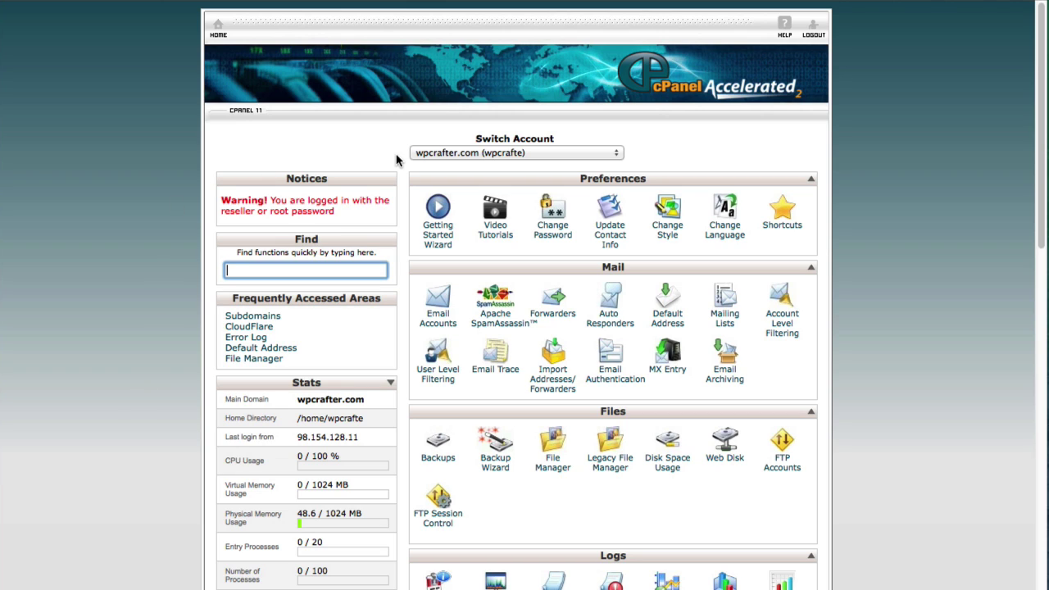
# - Find WordPress among the cPanel functions and open its Softaculous installation form
pyautogui.scroll(-4, 400, 160)
pyautogui.scroll(-15, 401, 160)
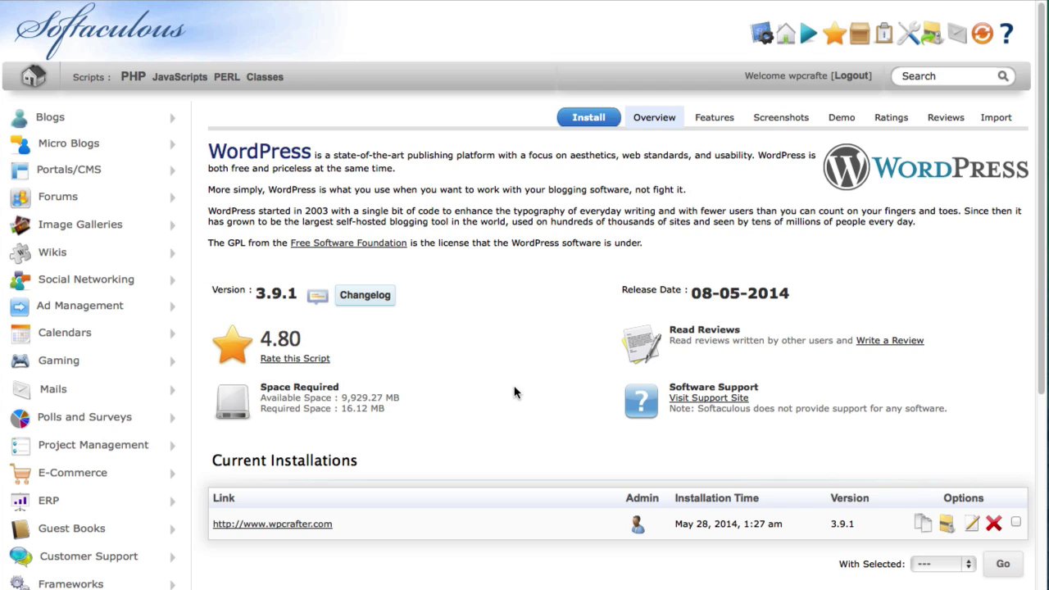
pyautogui.click(592, 120)
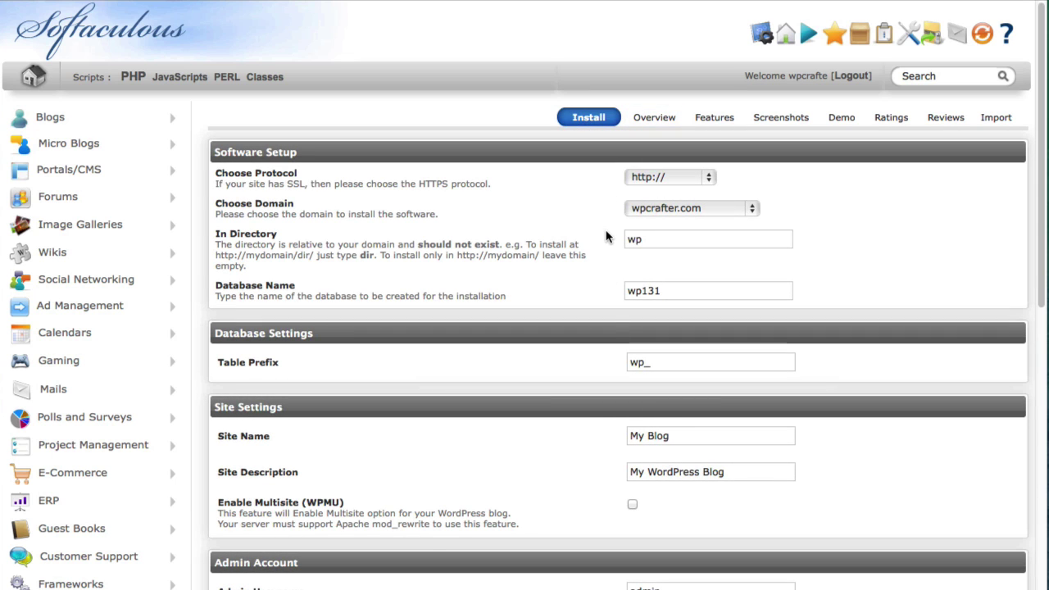
# - Choose staging.wpcrafter.com as the domain for the WordPress installation
pyautogui.click(656, 208)
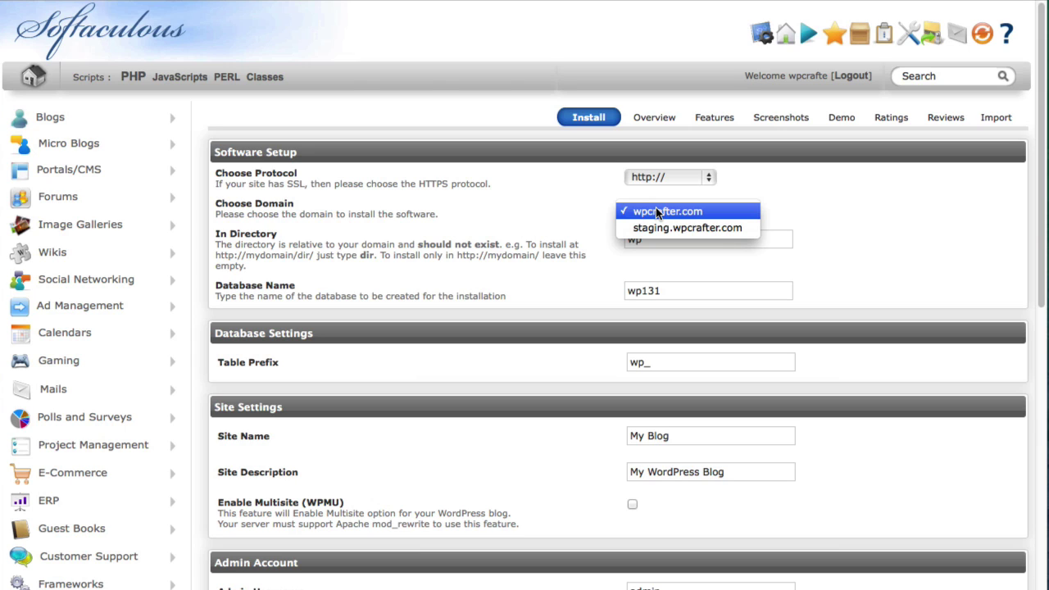
pyautogui.click(657, 213)
pyautogui.click(679, 212)
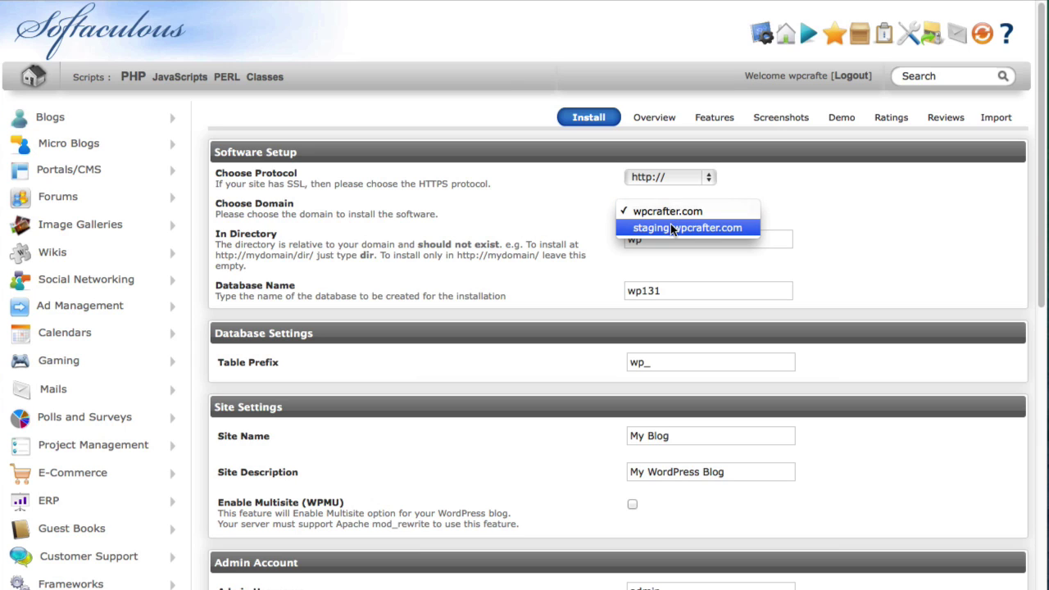
pyautogui.click(671, 228)
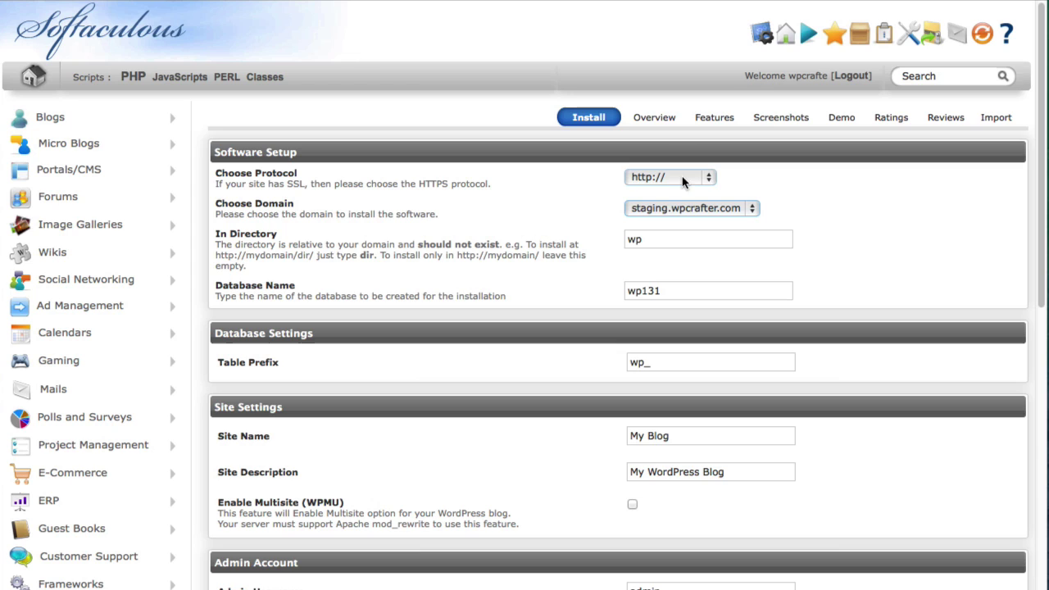
# - Clear the installation directory so WordPress installs at the domain root, and set the database name to website
pyautogui.click(637, 238)
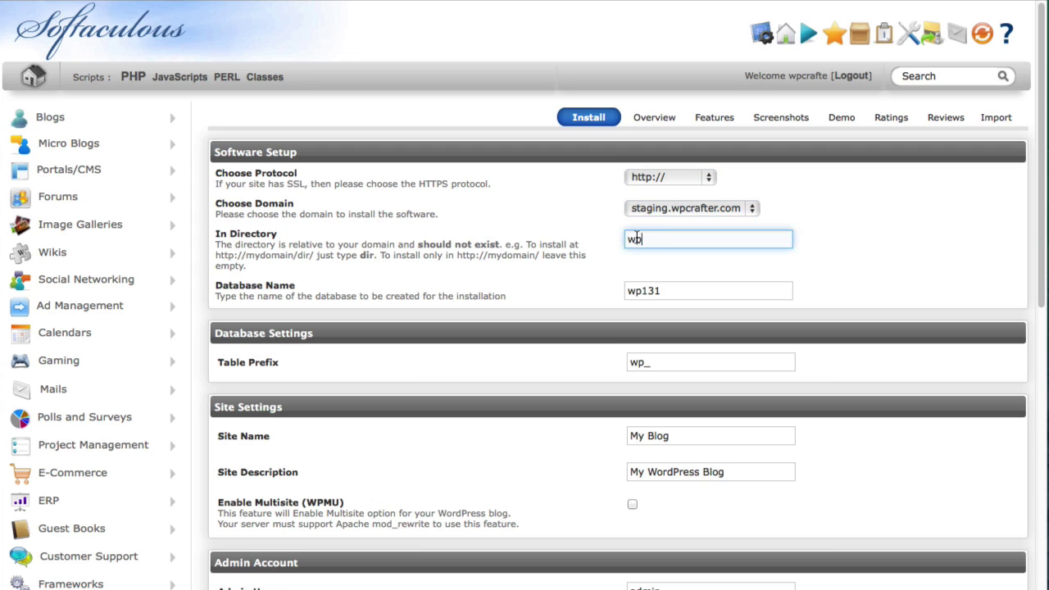
pyautogui.moveTo(639, 238); pyautogui.dragTo(621, 236)
pyautogui.press('BackSpace')
pyautogui.moveTo(664, 290); pyautogui.dragTo(624, 288)
pyautogui.press('BackSpace')
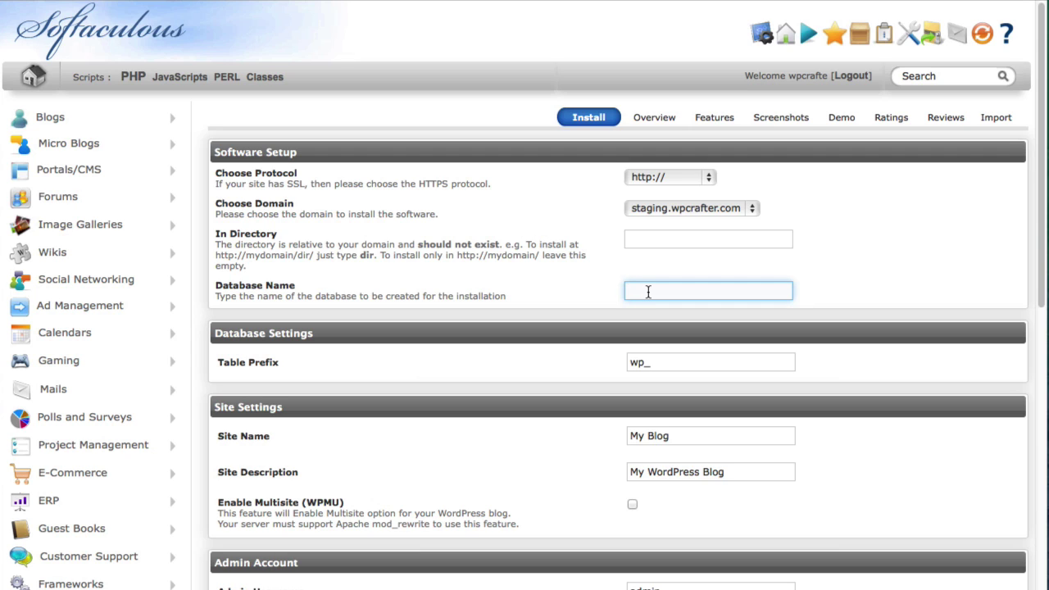
pyautogui.write('website')
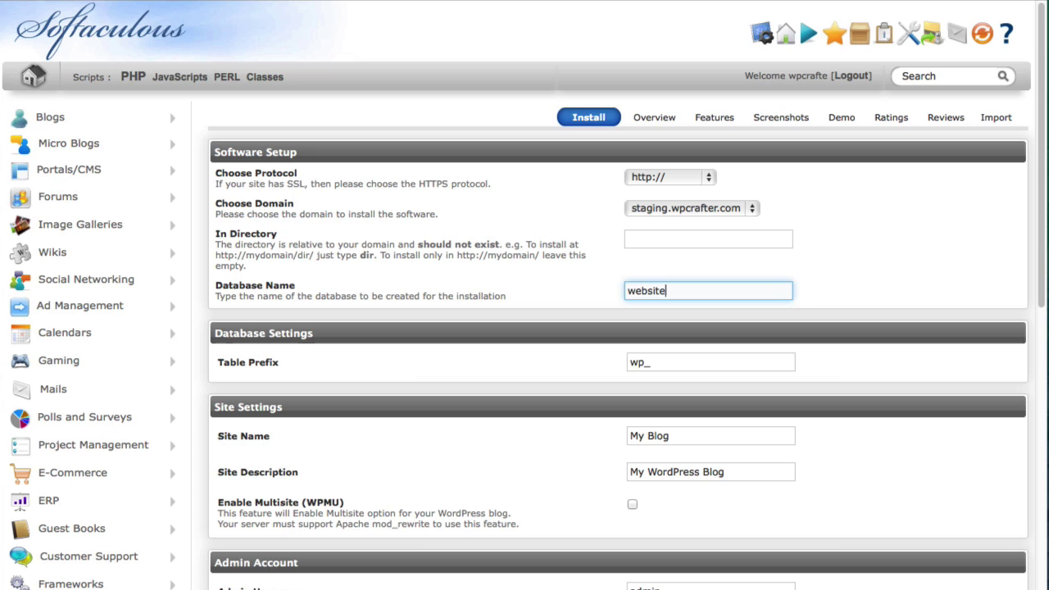
# - Review the table prefix, site name, site description and multisite option in the installation form
pyautogui.scroll(-2, 541, 289)
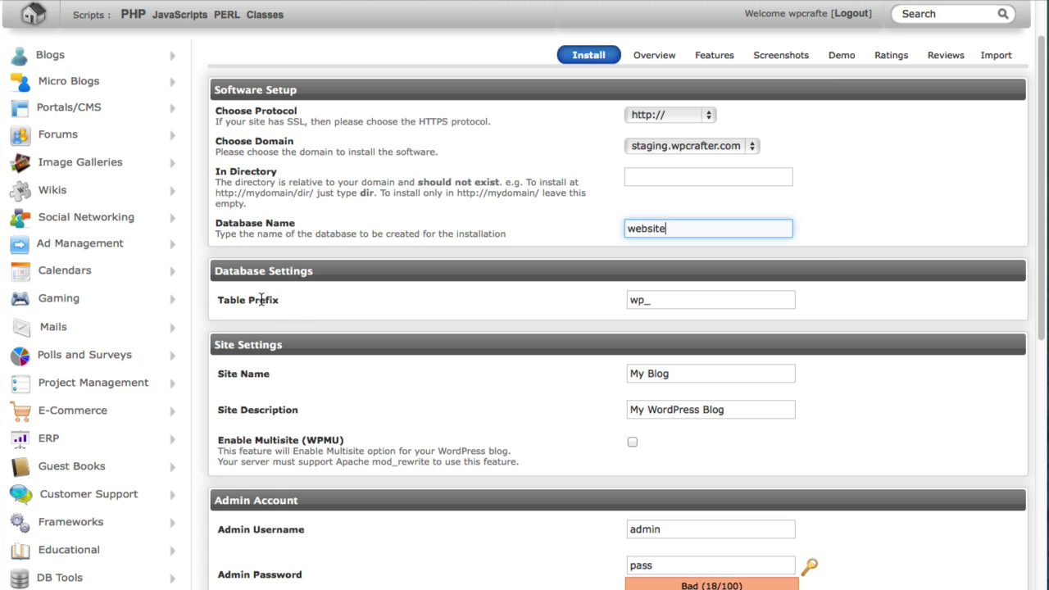
pyautogui.scroll(-1, 594, 315)
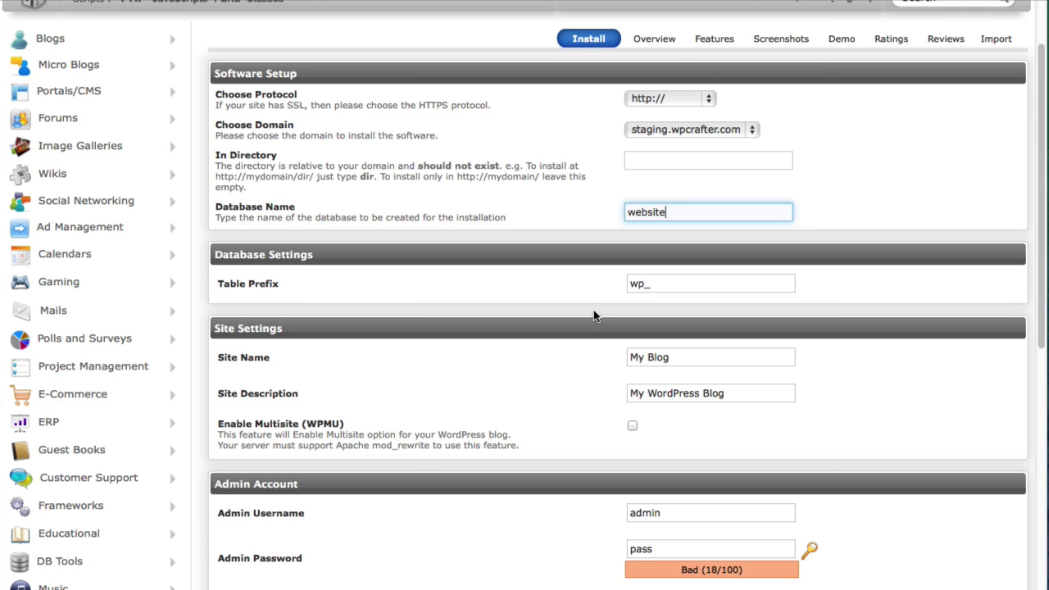
pyautogui.scroll(-5, 557, 288)
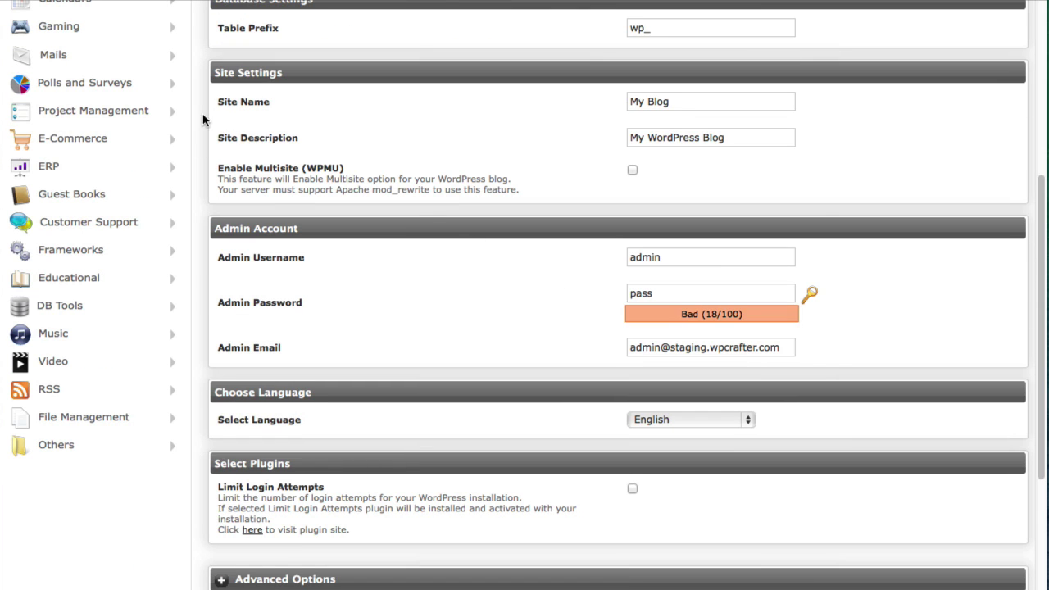
pyautogui.click(642, 139)
pyautogui.click(689, 123)
pyautogui.click(653, 140)
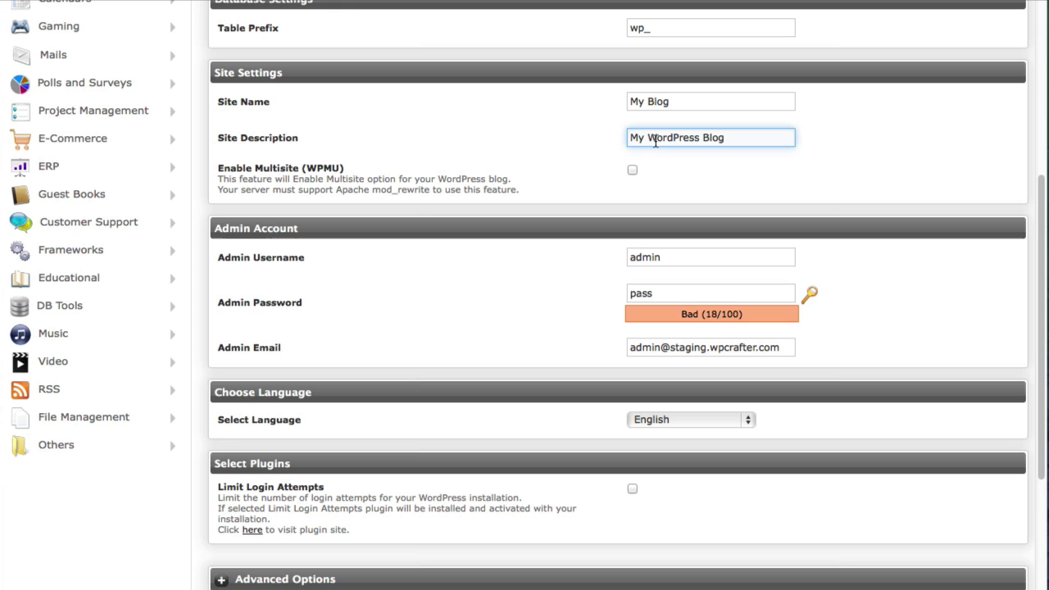
pyautogui.click(576, 171)
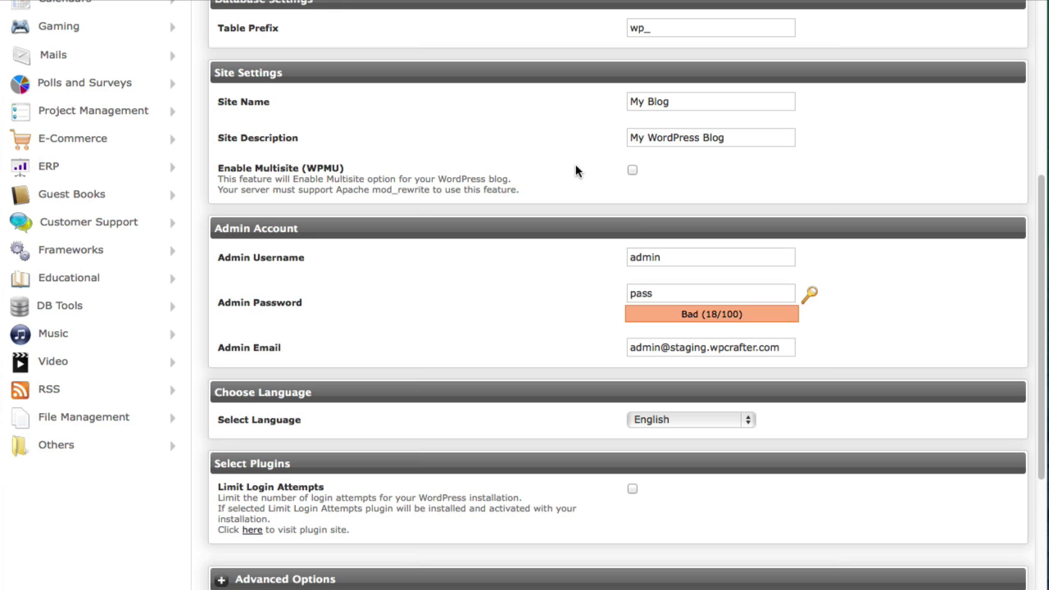
# - Set the admin username to wpcrafter and generate a random admin password
pyautogui.scroll(-4, 576, 171)
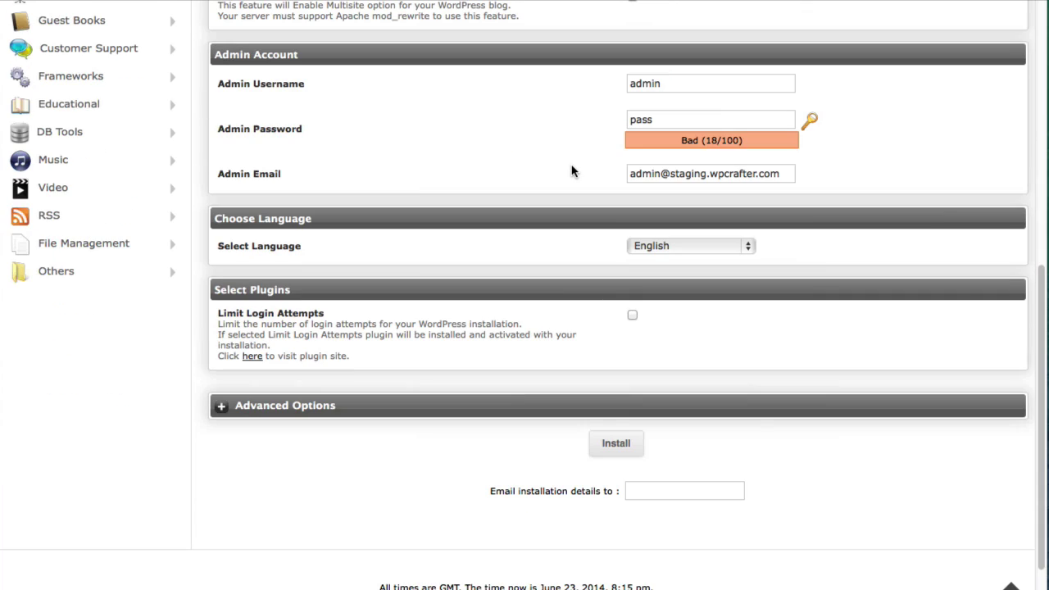
pyautogui.moveTo(682, 84); pyautogui.dragTo(597, 84)
pyautogui.write('wpcrafter')
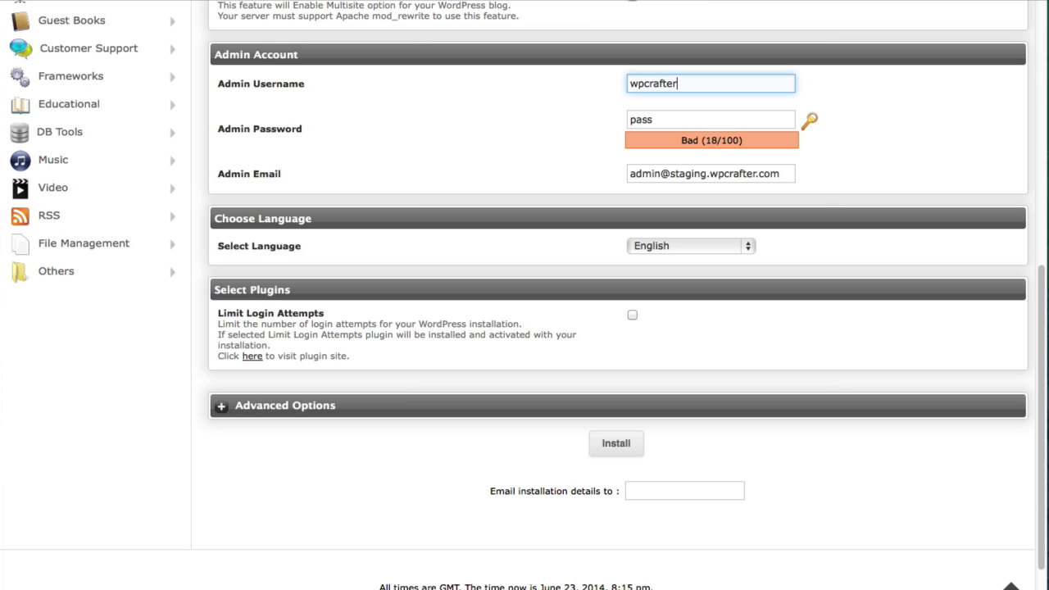
pyautogui.press('Tab')
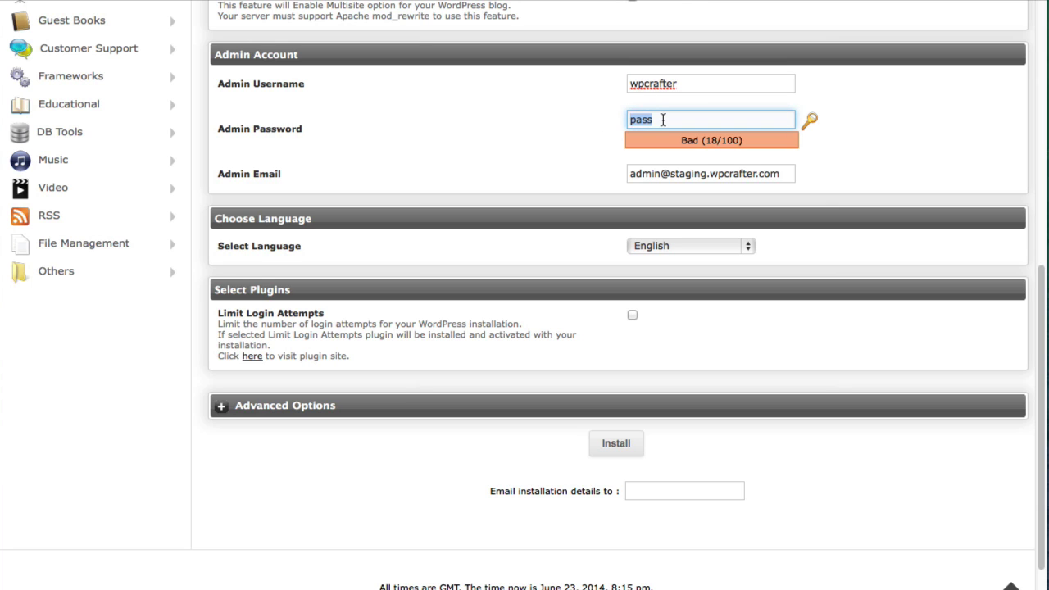
pyautogui.click(810, 123)
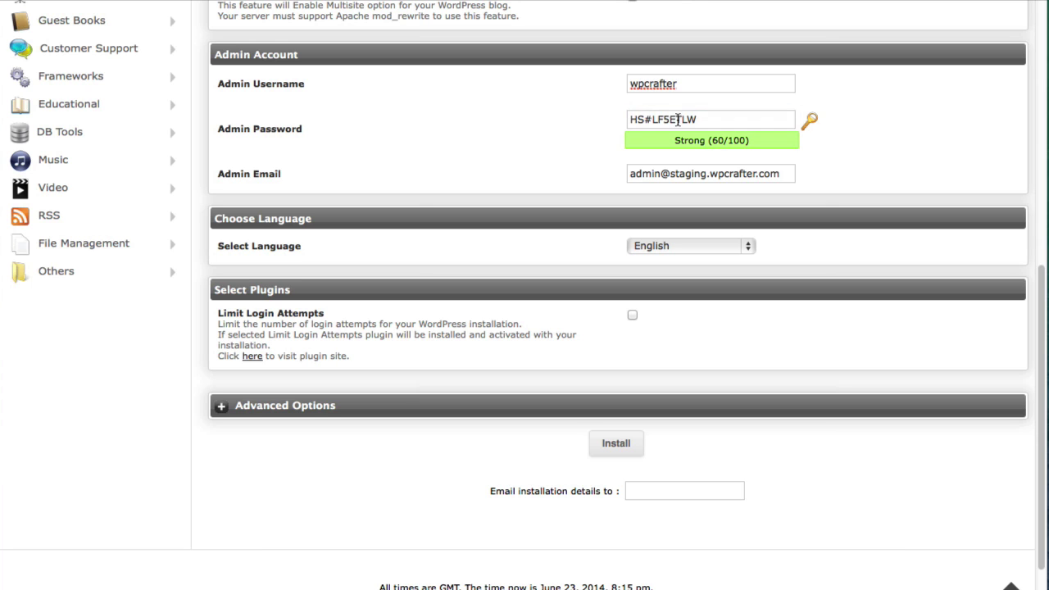
# - Check the admin username, password and email fields, along with the language and plugin options
pyautogui.click(601, 124)
pyautogui.click(683, 119)
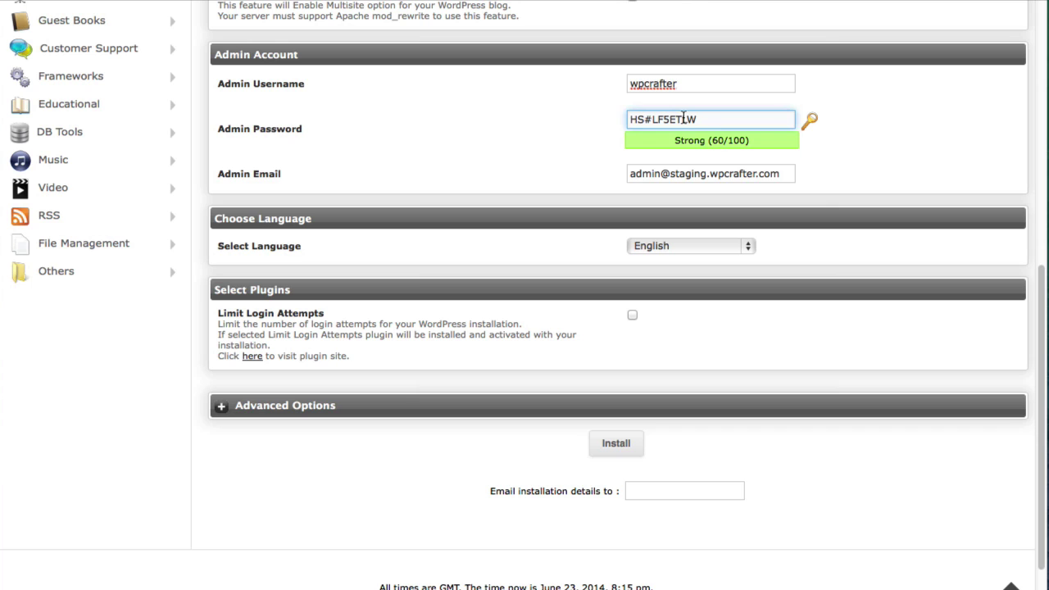
pyautogui.click(681, 174)
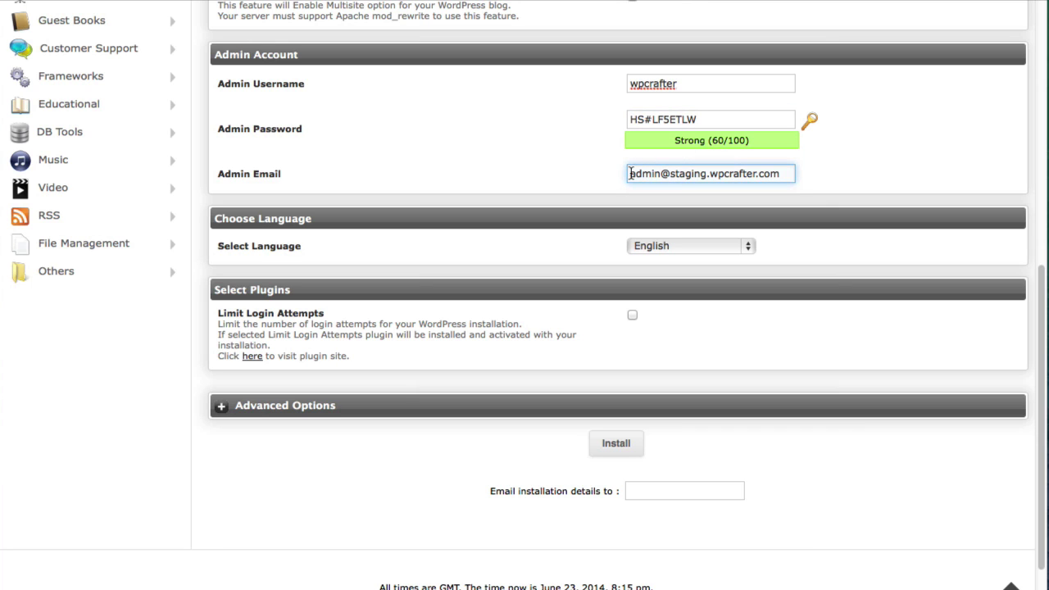
pyautogui.moveTo(782, 173); pyautogui.dragTo(602, 176)
pyautogui.click(602, 176)
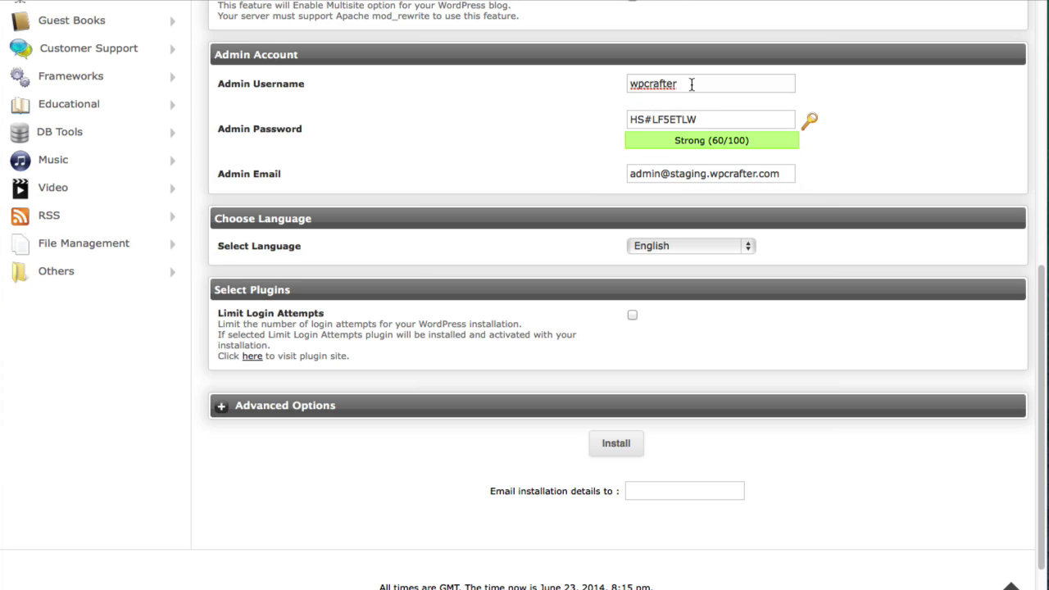
pyautogui.moveTo(694, 83); pyautogui.dragTo(612, 95)
pyautogui.scroll(-1, 579, 128)
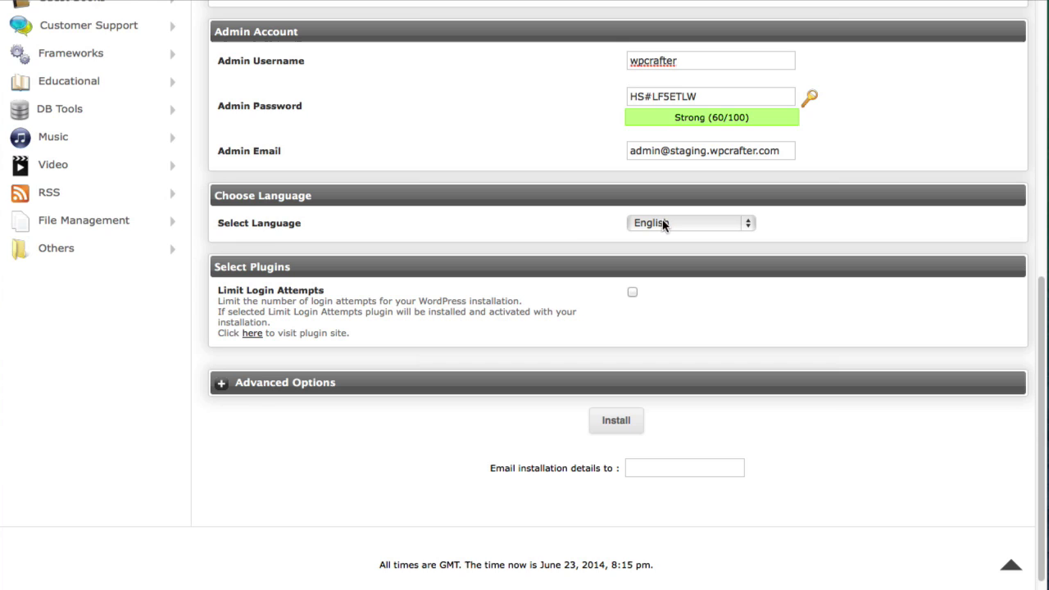
pyautogui.scroll(-1, 561, 238)
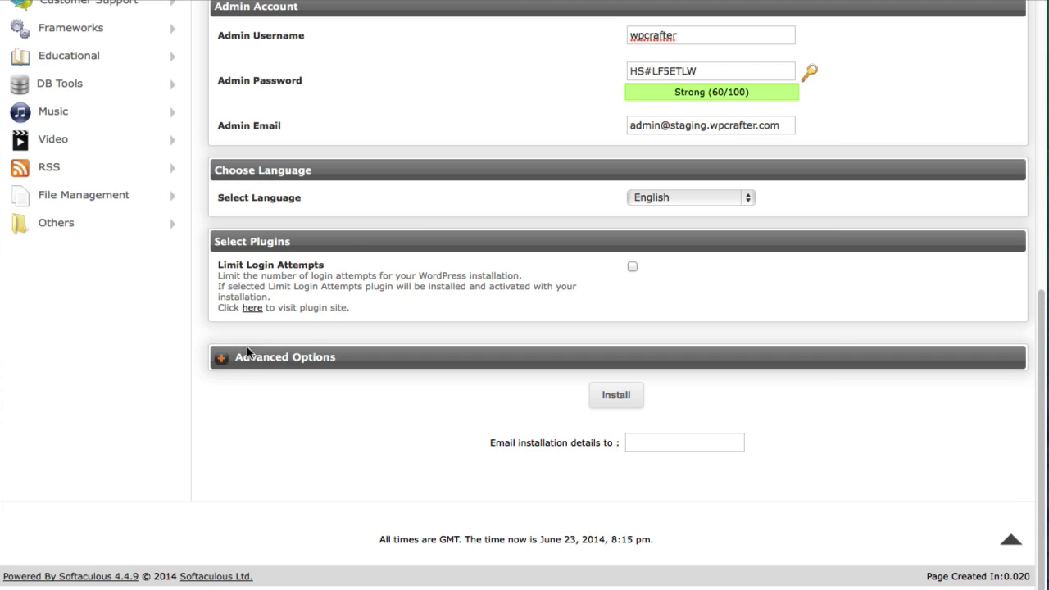
# - Expand the advanced options and disable update notifications, keeping automated backups at Don't backup
pyautogui.click(221, 360)
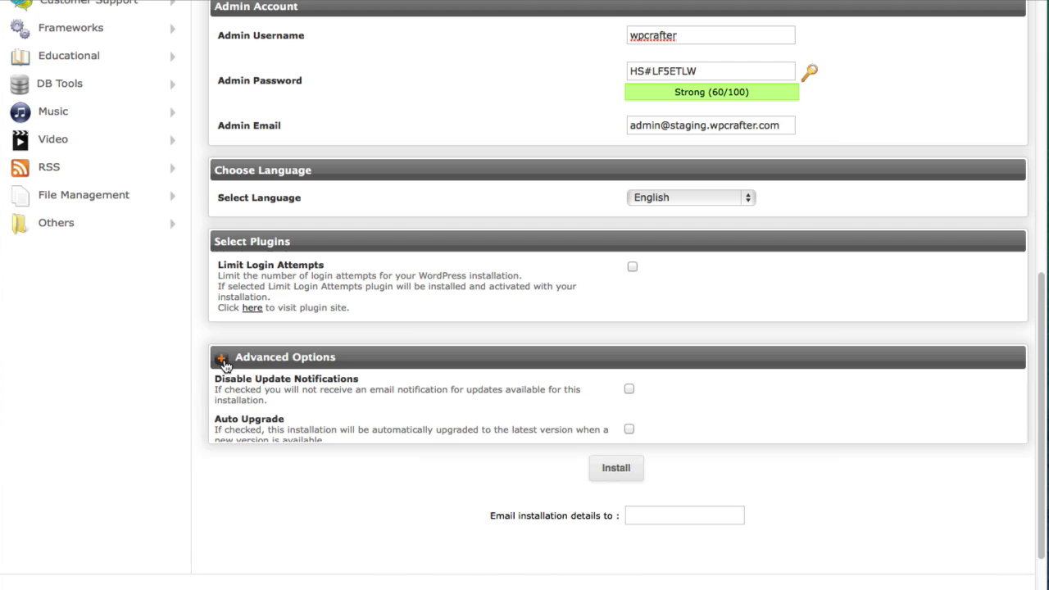
pyautogui.scroll(-3, 536, 422)
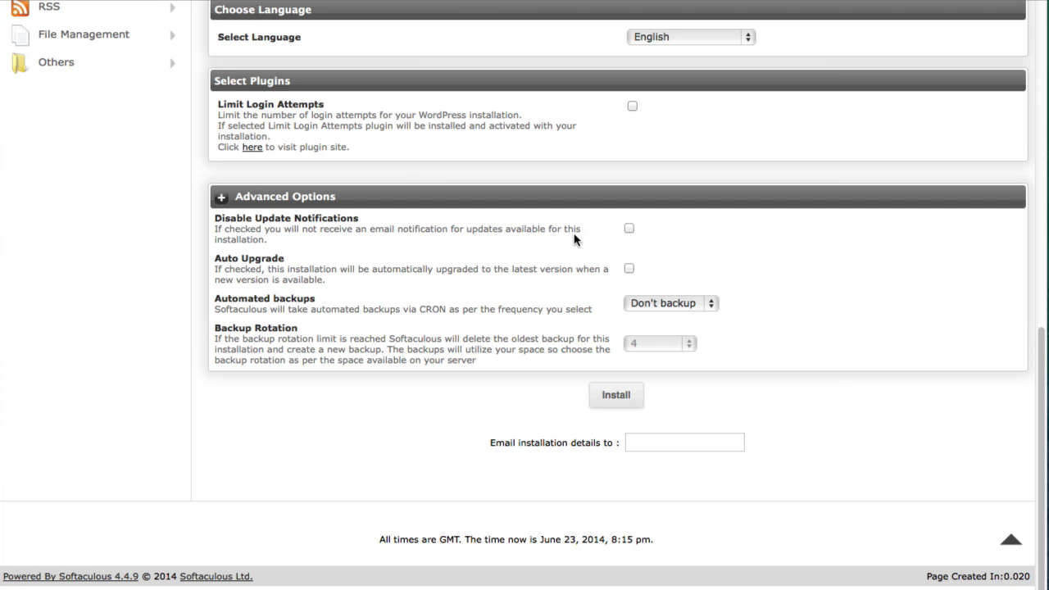
pyautogui.click(629, 229)
pyautogui.click(677, 305)
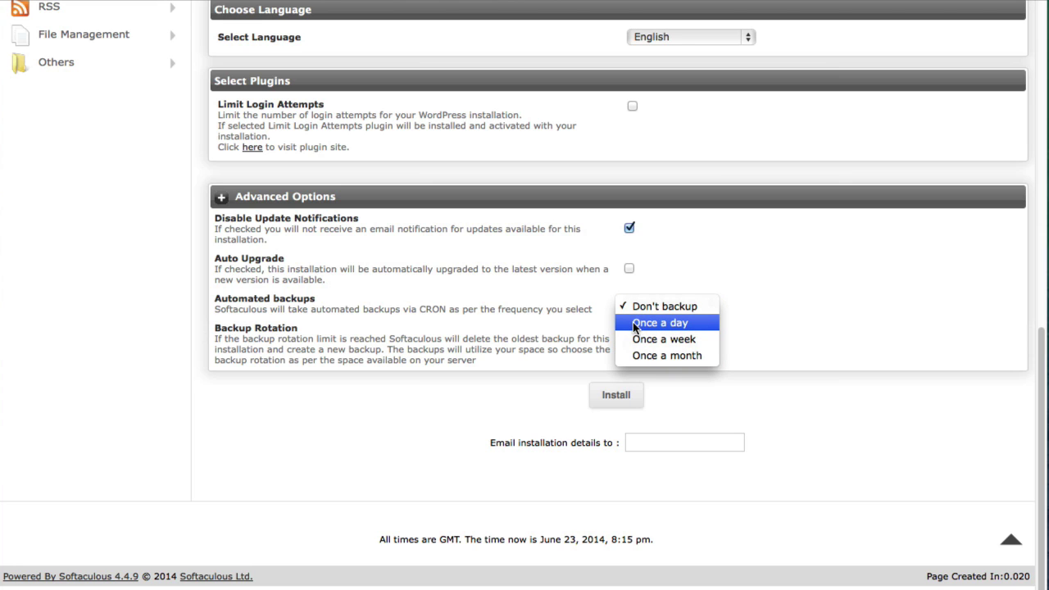
pyautogui.click(581, 313)
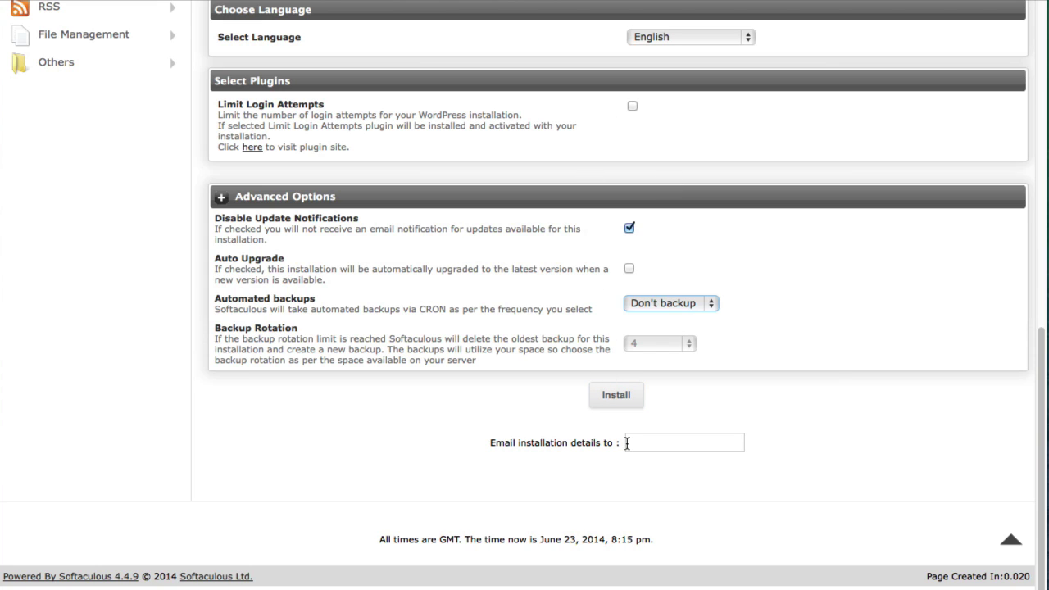
# - Install WordPress with the configured settings, leaving the recipient for the installation details blank
pyautogui.click(704, 444)
pyautogui.click(617, 443)
pyautogui.click(614, 396)
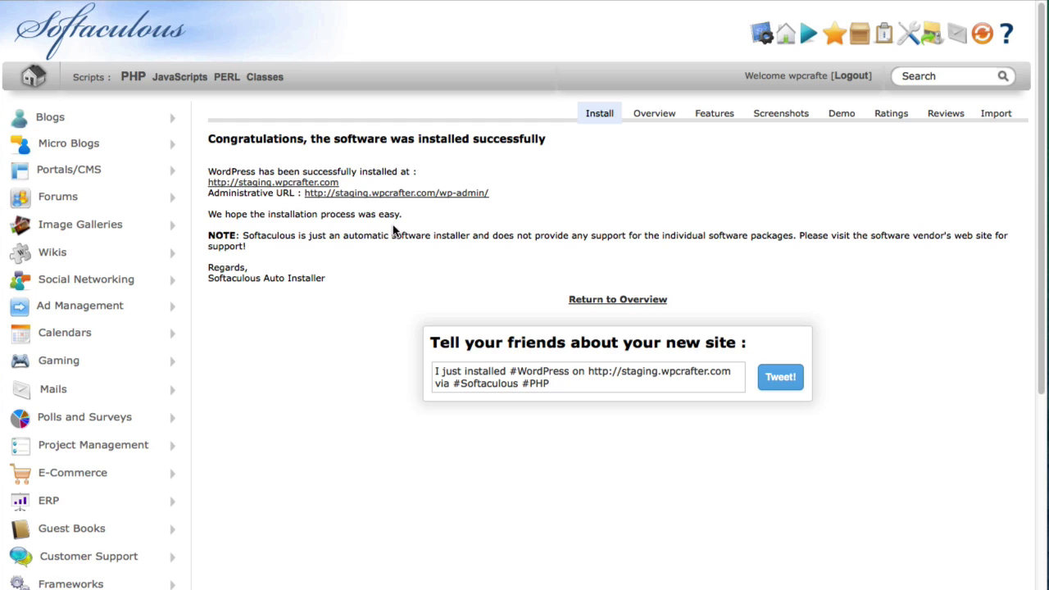
# - Open the administrative URL in a new tab to view the WordPress login page, and return to the installation summary
pyautogui.rightClick(379, 198)
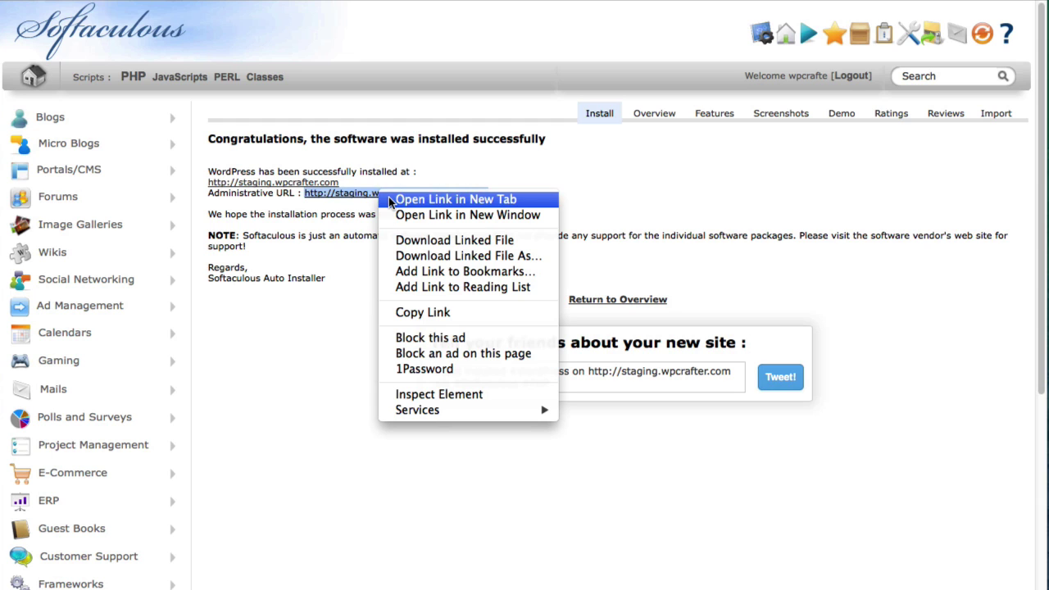
pyautogui.click(392, 201)
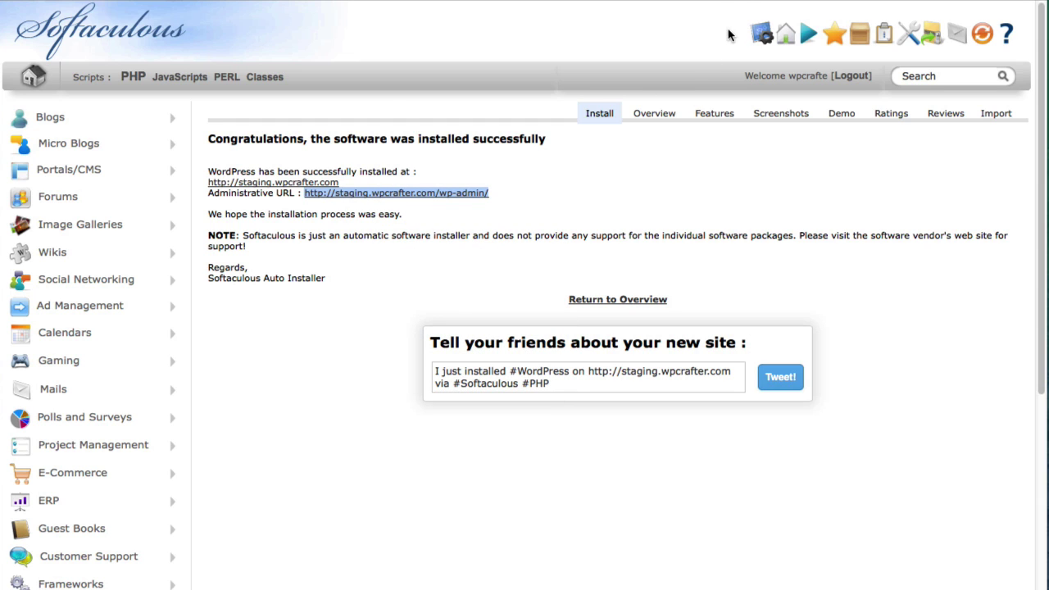
pyautogui.hotkey('ctrl', 'Tab')
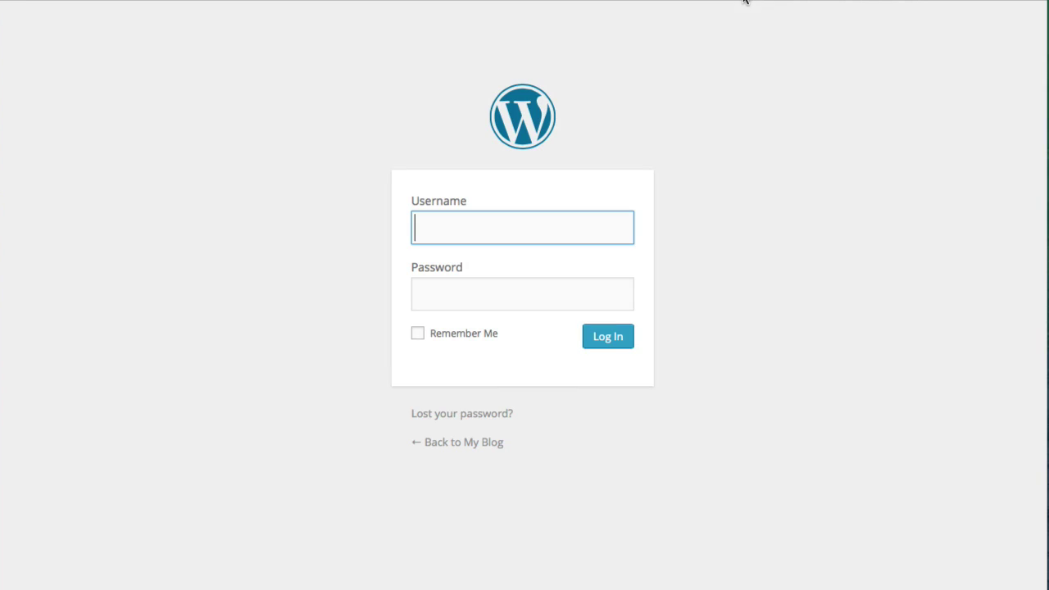
pyautogui.hotkey('ctrl', 'shift', 'Tab')
pyautogui.rightClick(277, 183)
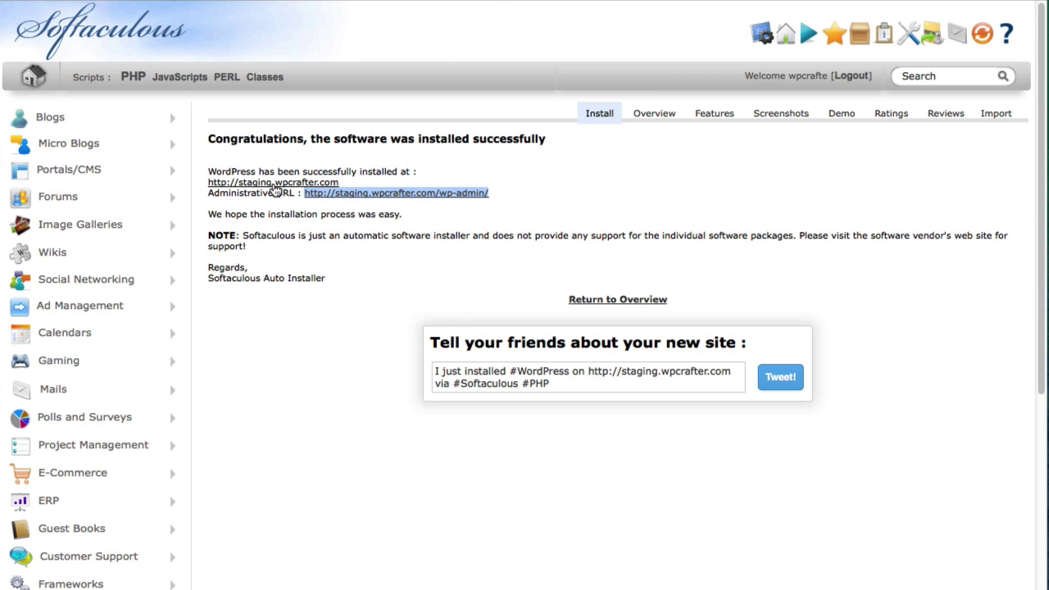
pyautogui.click(303, 192)
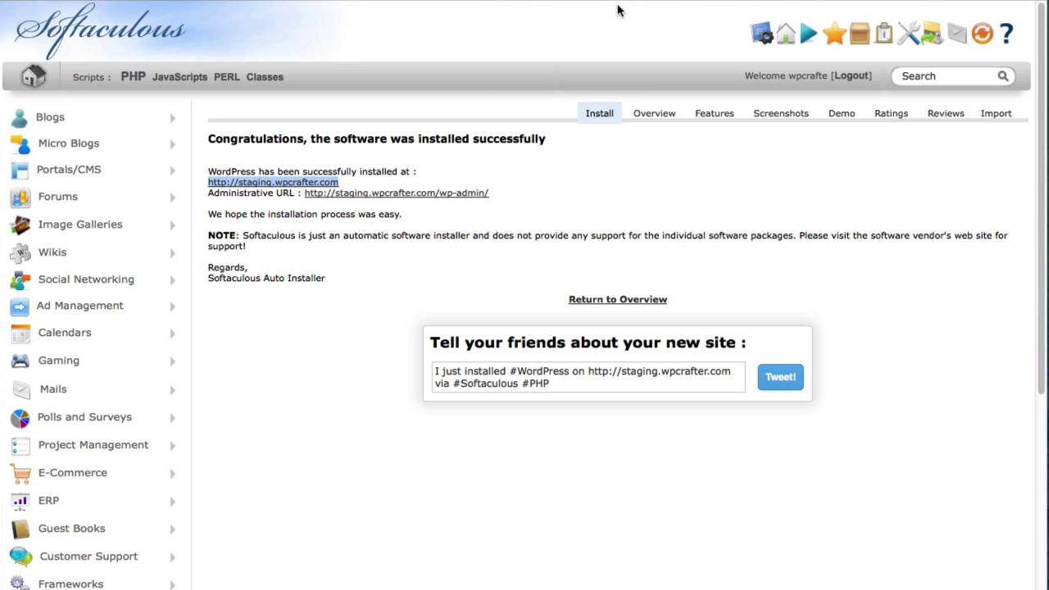
pyautogui.hotkey('ctrl', 'Tab')
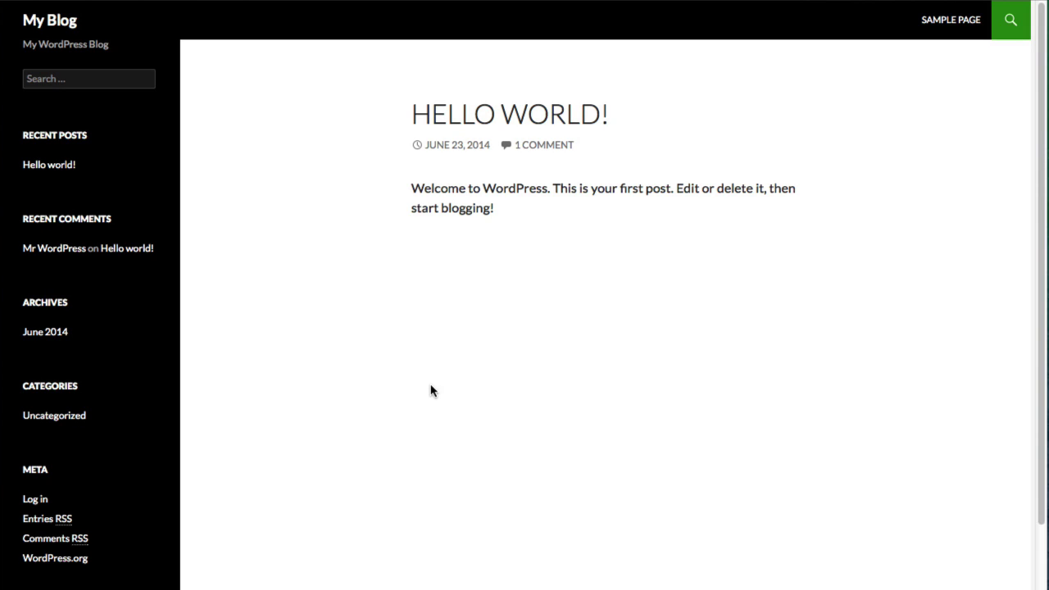
pyautogui.hotkey('ctrl', 'shift', 'Tab')
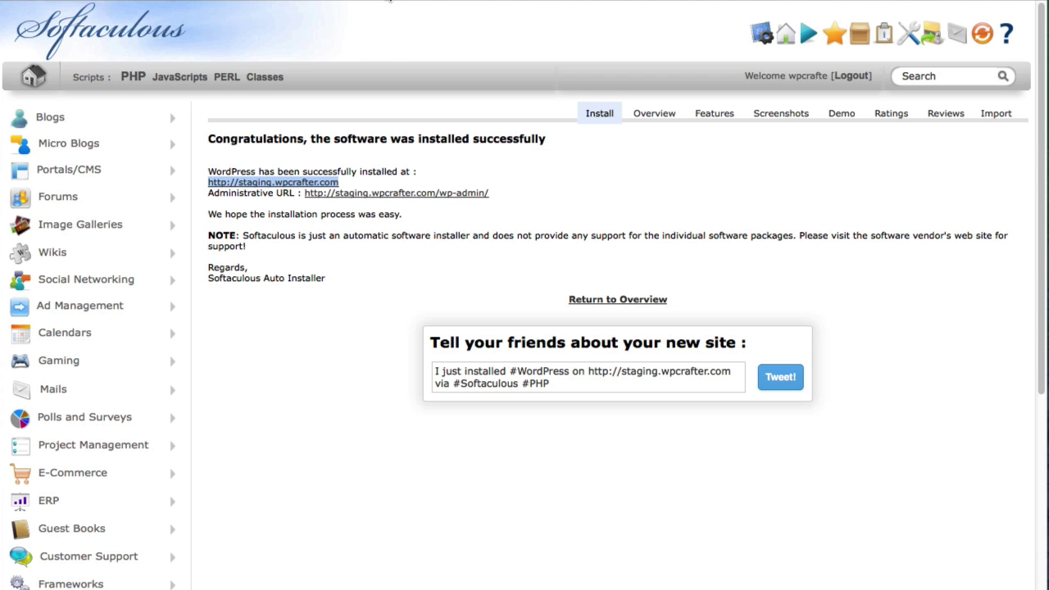